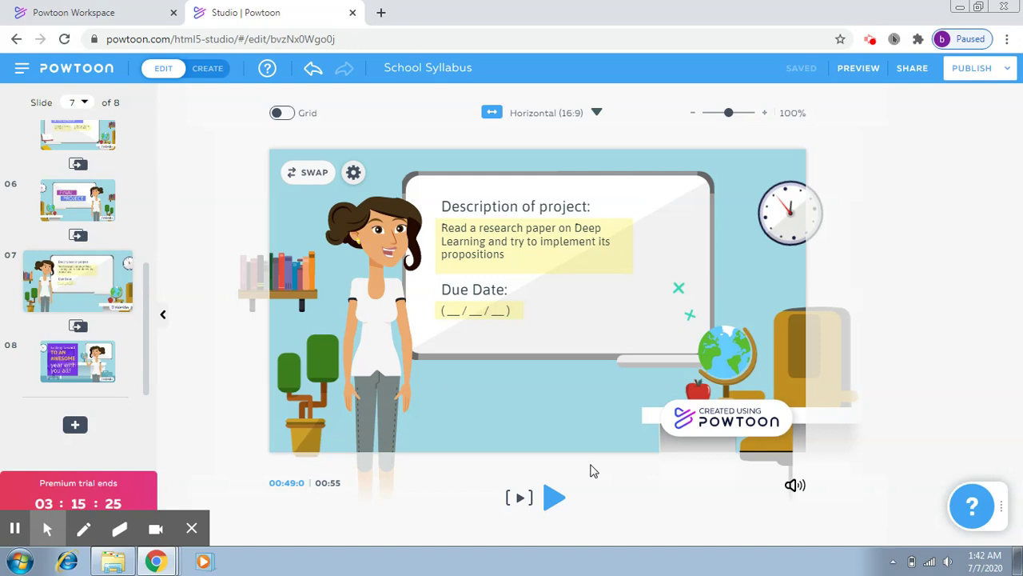
# Replace the blanks in the slide 7 Due Date text with 12/11/20.
pyautogui.doubleClick(454, 311)
pyautogui.click(454, 312)
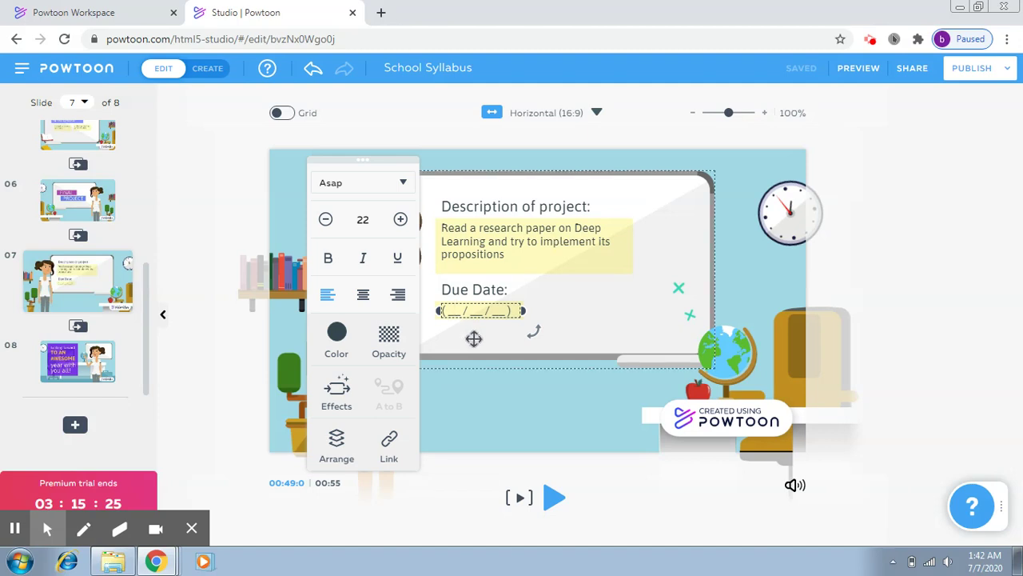
pyautogui.press('BackSpace')
pyautogui.press('BackSpace')
pyautogui.write('12')
pyautogui.press('Delete')
pyautogui.press('Delete')
pyautogui.write('11')
pyautogui.press('Delete')
pyautogui.press('Delete')
pyautogui.write('20')
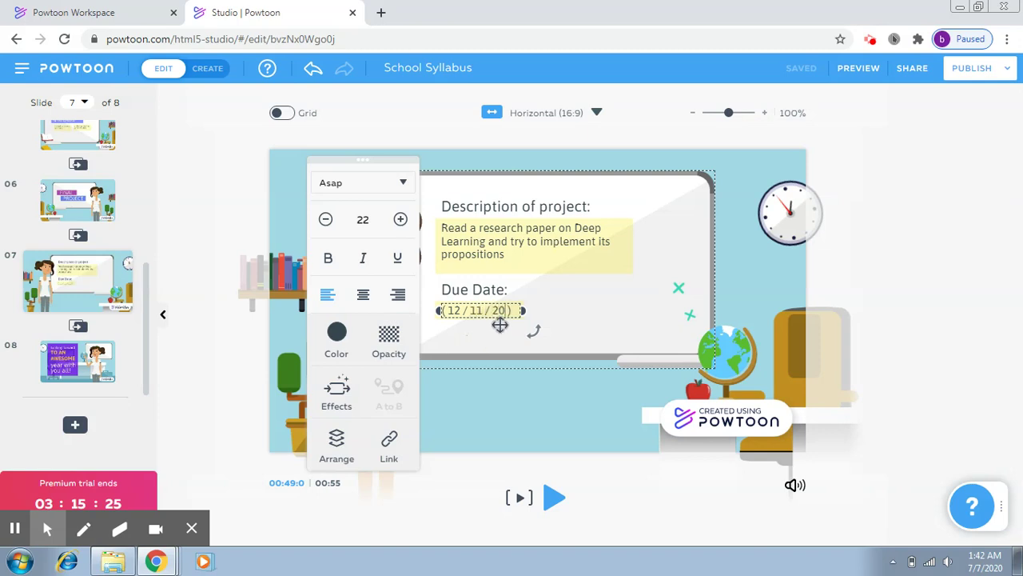
# Finish editing, play slide 7 to check the date, then go to slide 8.
pyautogui.click(544, 406)
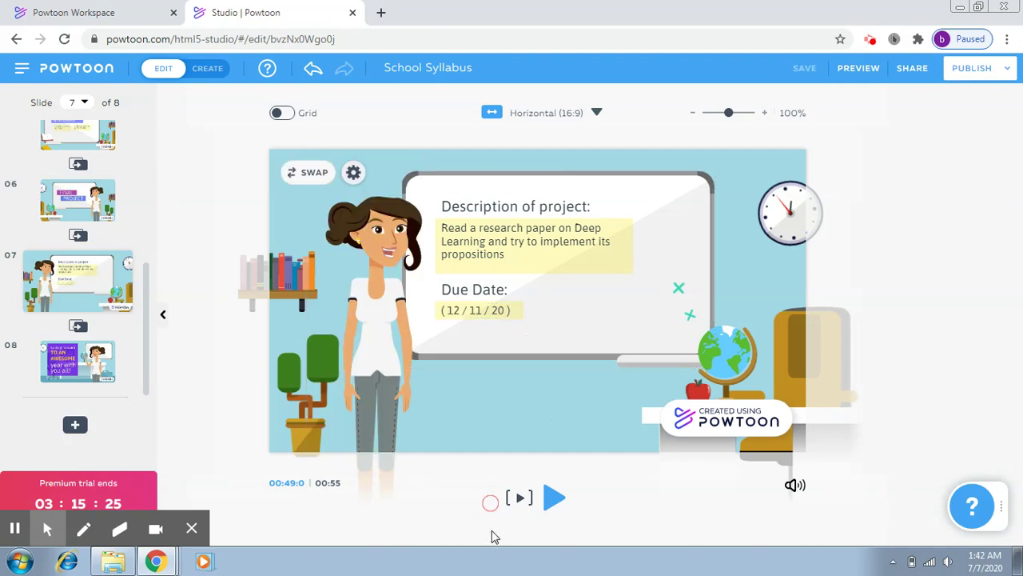
pyautogui.click(520, 499)
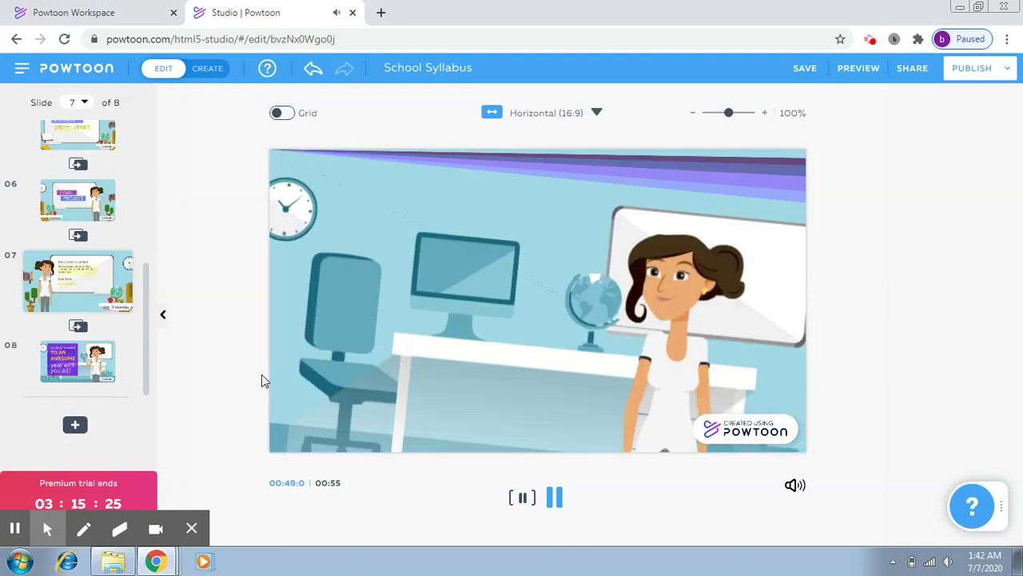
pyautogui.click(78, 349)
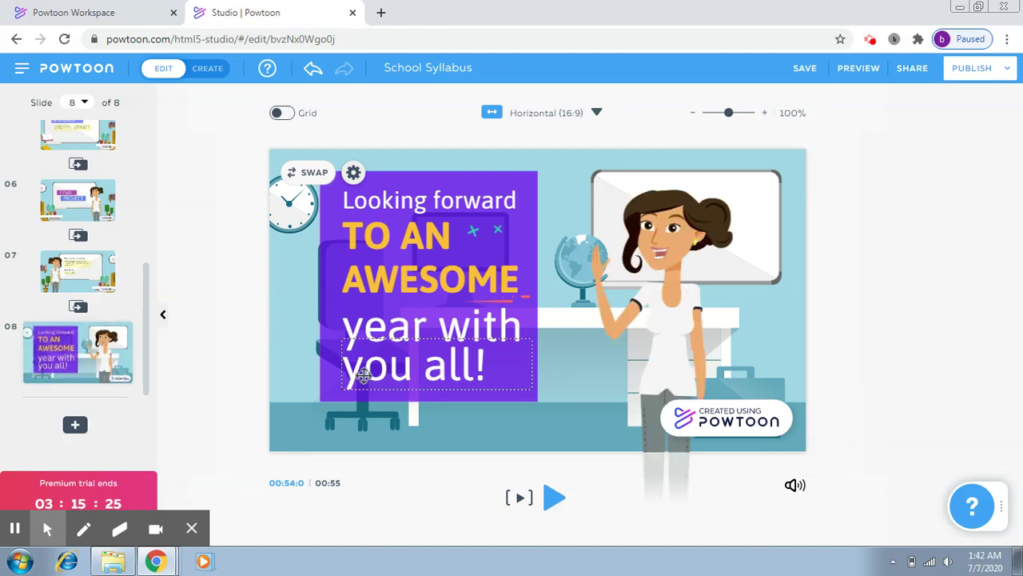
# Preview the full movie, checking the ending and 0:45 before letting it play through.
pyautogui.click(861, 70)
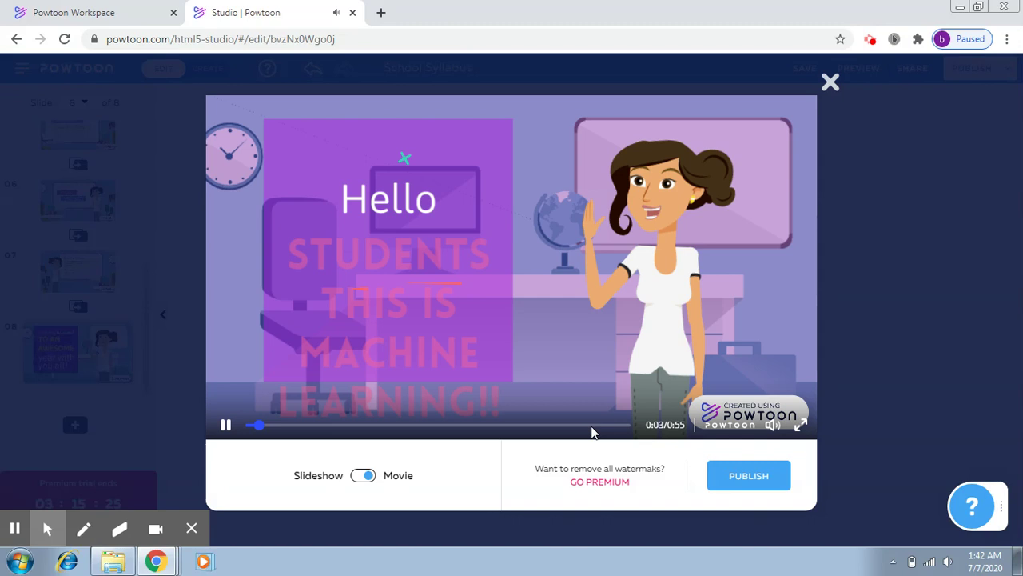
pyautogui.click(582, 425)
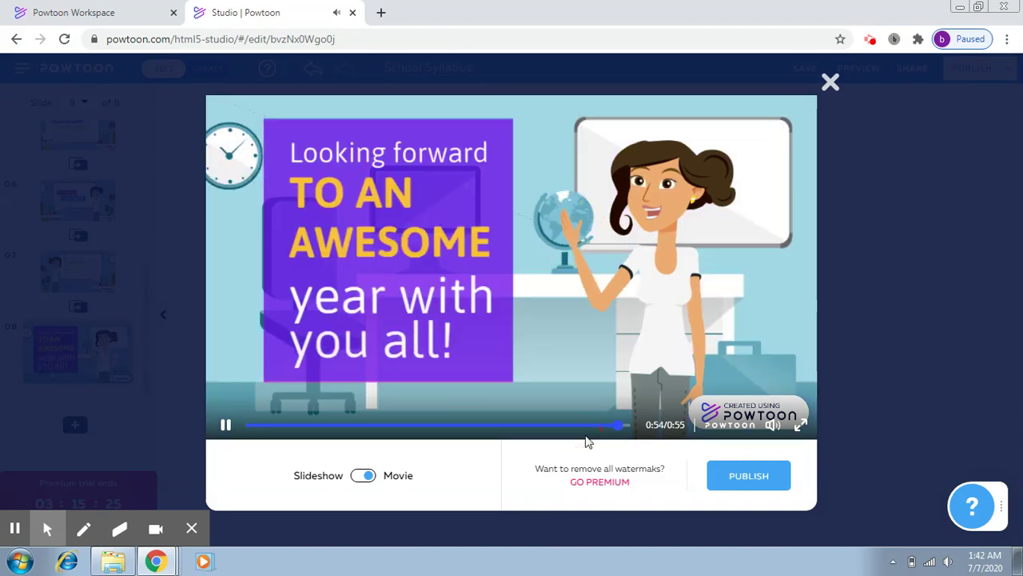
pyautogui.click(555, 425)
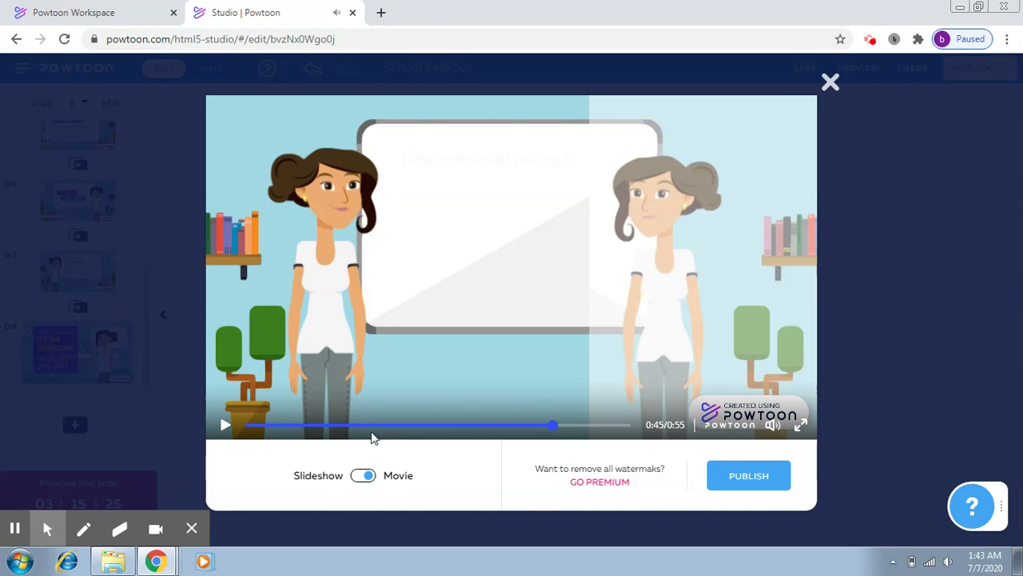
pyautogui.click(227, 424)
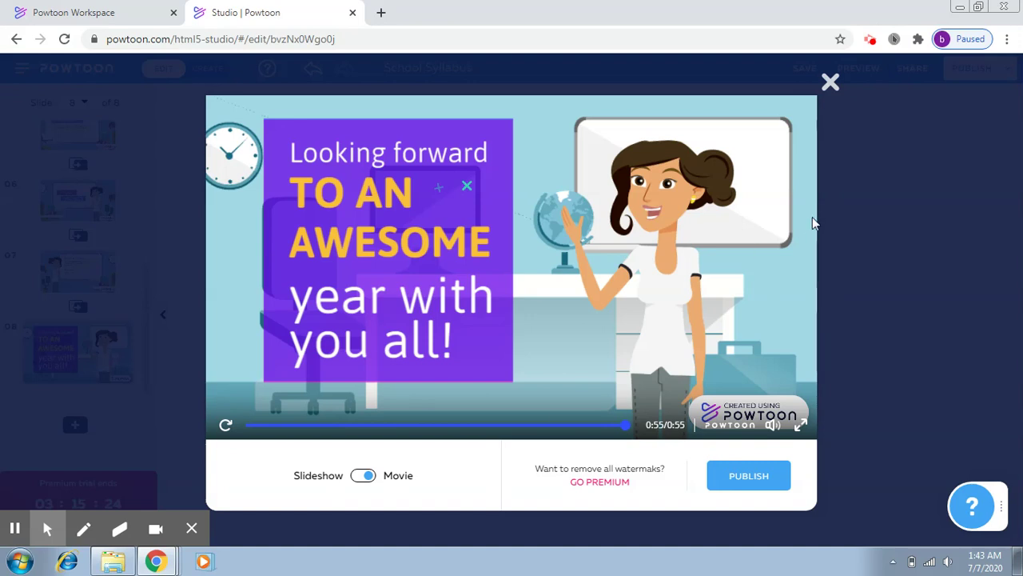
# Close the movie preview to return to slide 8.
pyautogui.click(831, 84)
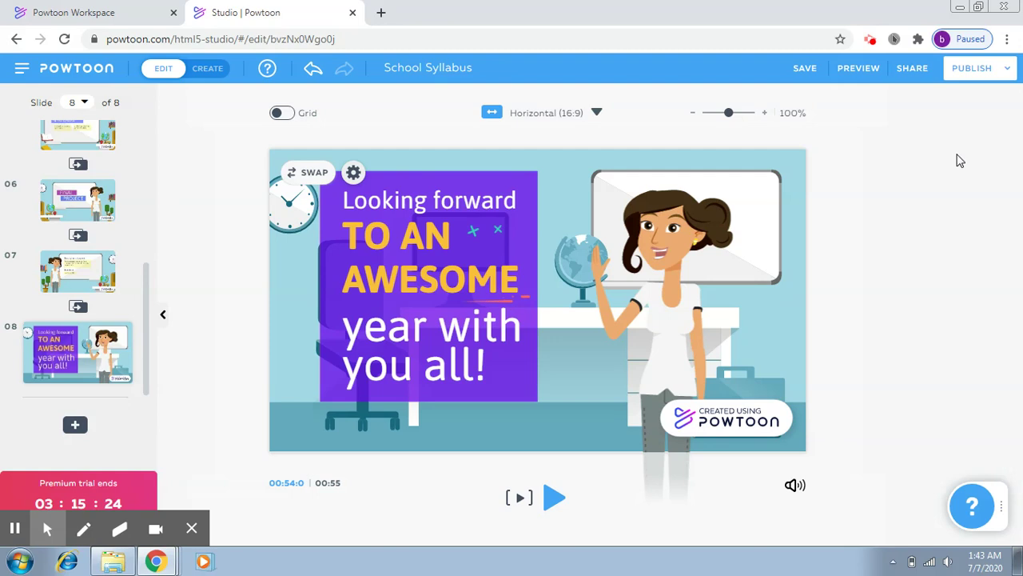
# Show the publish options list and save the School Syllabus project.
pyautogui.click(1008, 70)
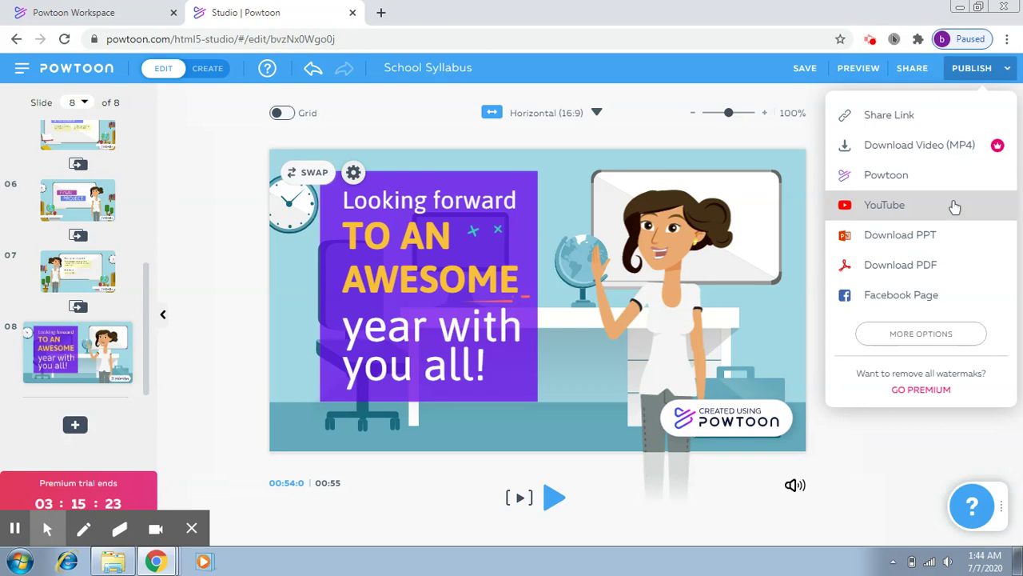
pyautogui.click(884, 205)
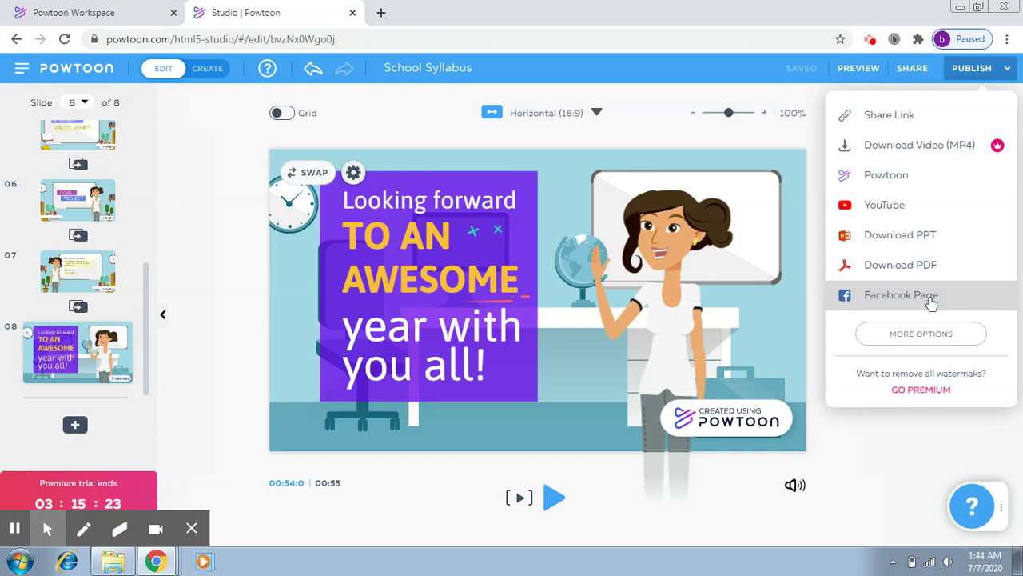
pyautogui.click(928, 335)
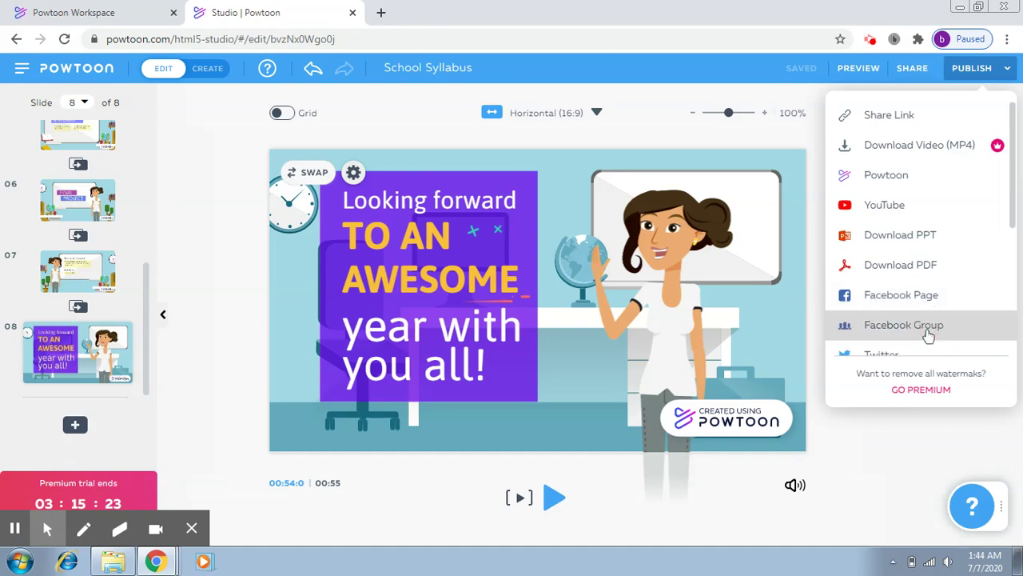
pyautogui.moveTo(1014, 206); pyautogui.dragTo(1016, 270)
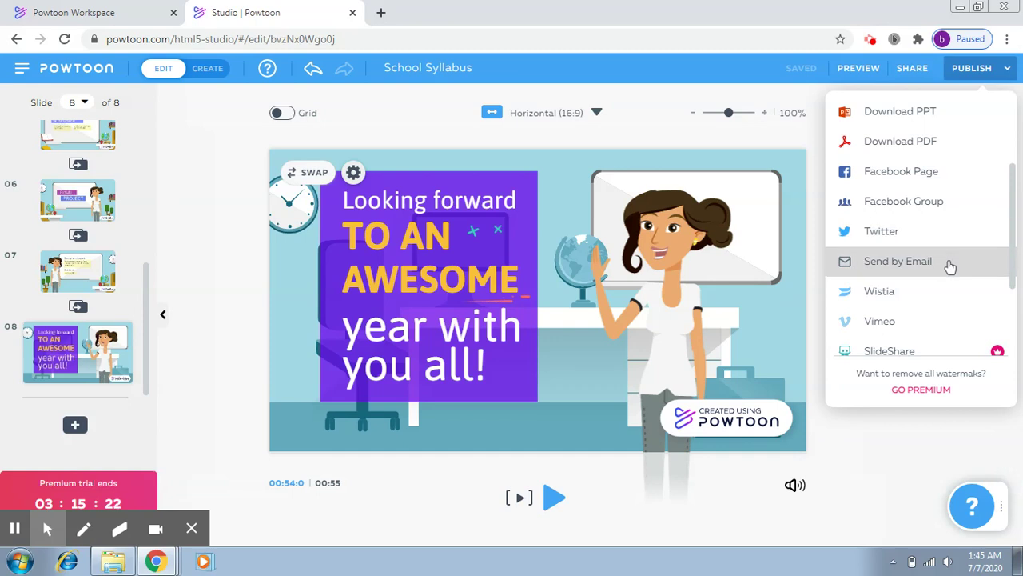
pyautogui.moveTo(1015, 257); pyautogui.dragTo(1011, 292)
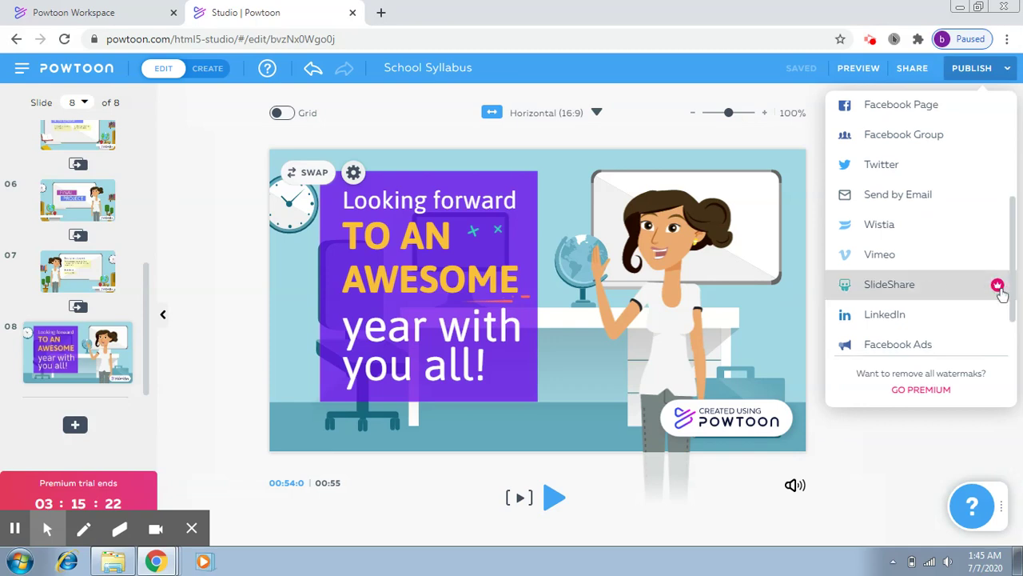
pyautogui.moveTo(1016, 314); pyautogui.dragTo(1015, 155)
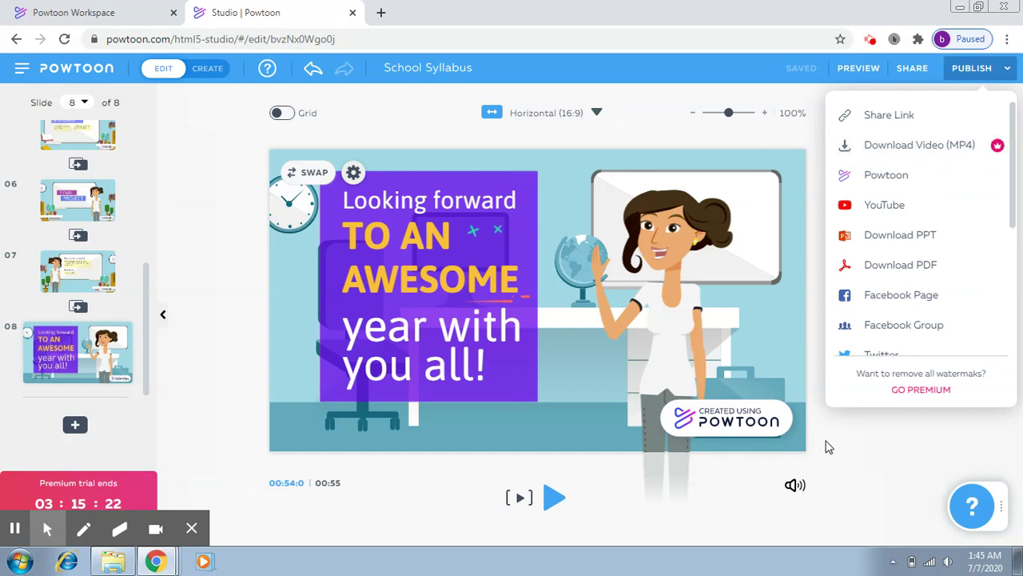
pyautogui.click(846, 478)
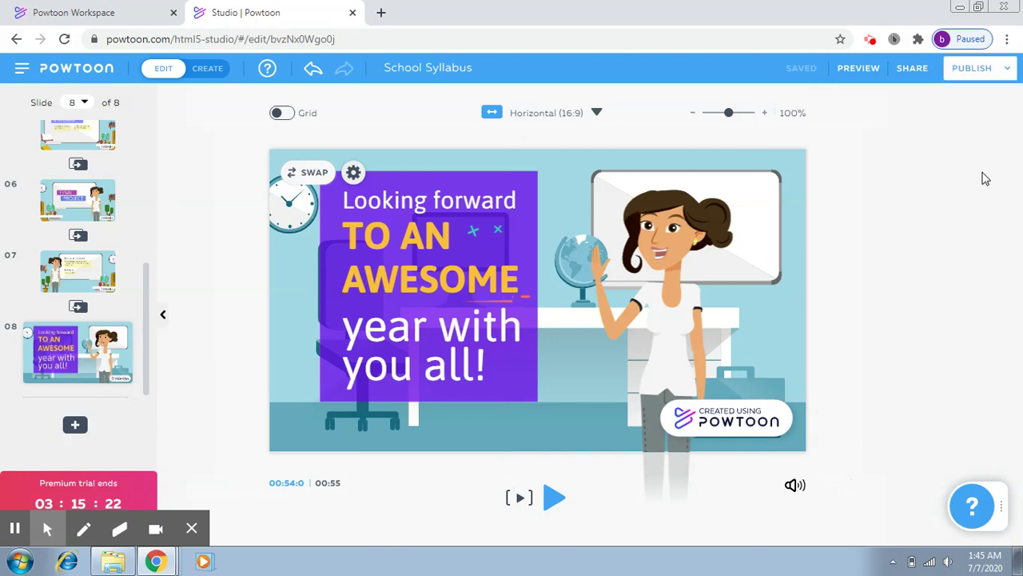
pyautogui.click(1006, 70)
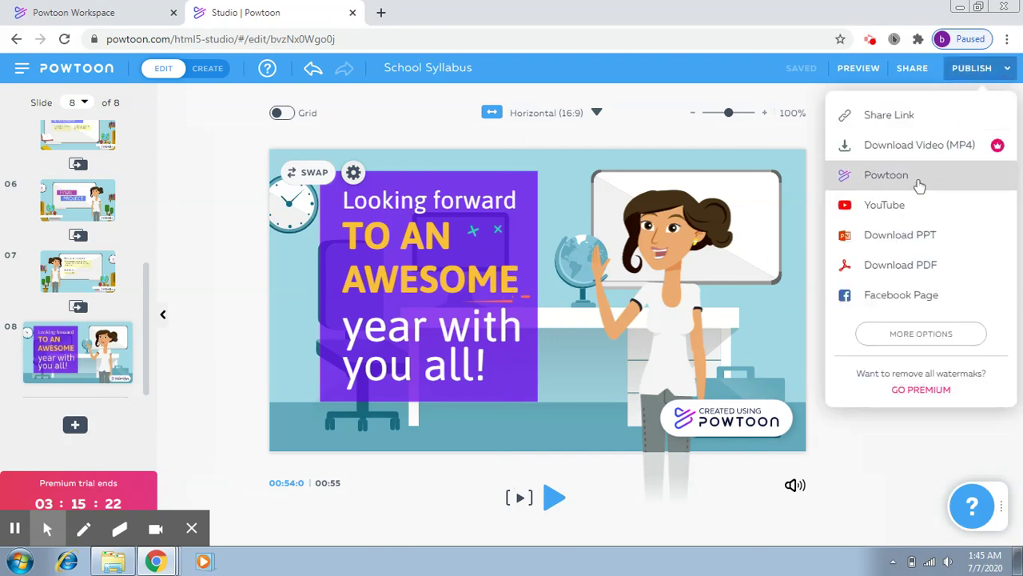
# Publish to the Powtoon Player with category Education and Public privacy, then continue.
pyautogui.click(915, 190)
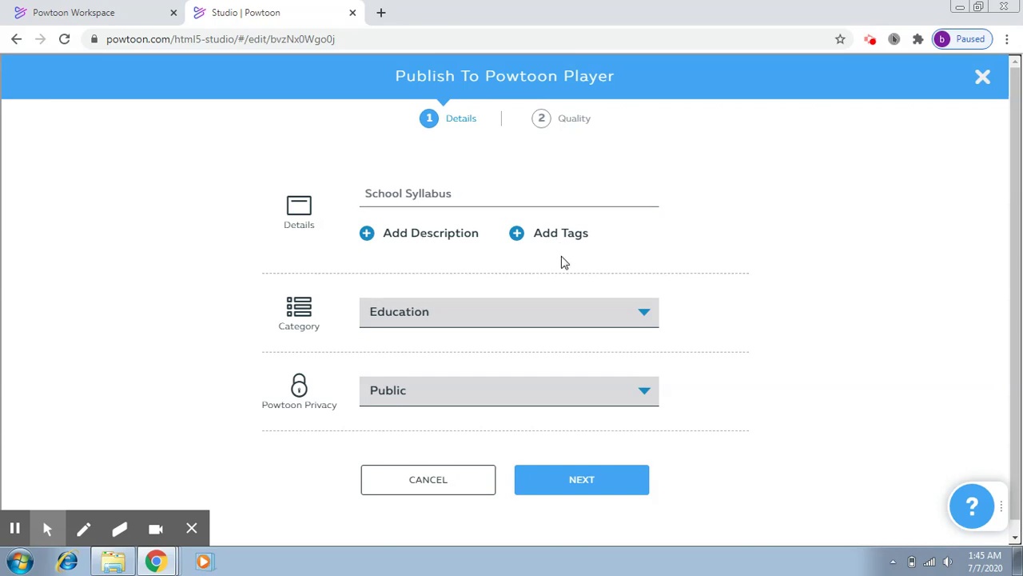
pyautogui.click(643, 315)
pyautogui.click(604, 294)
pyautogui.click(648, 396)
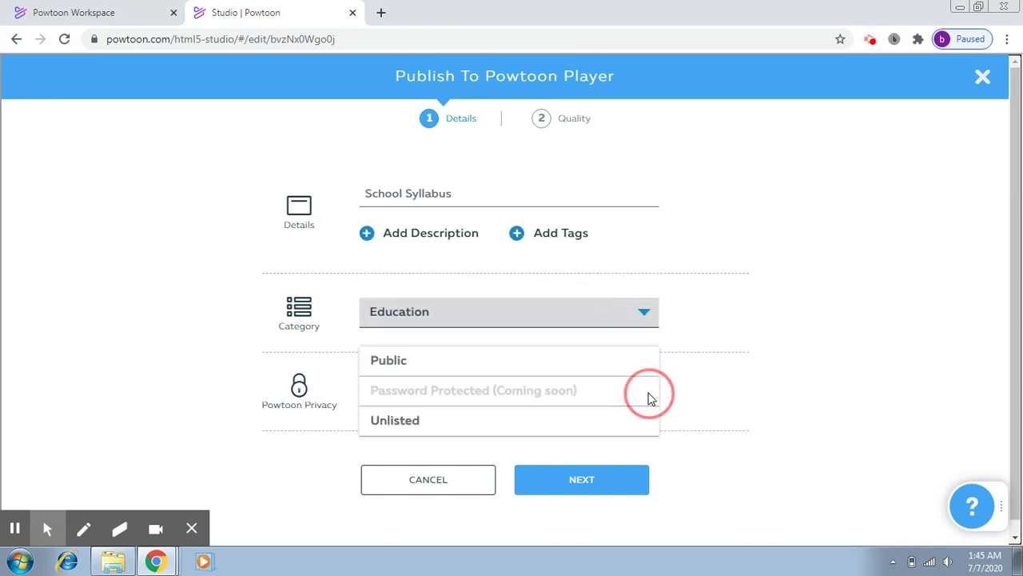
pyautogui.click(561, 366)
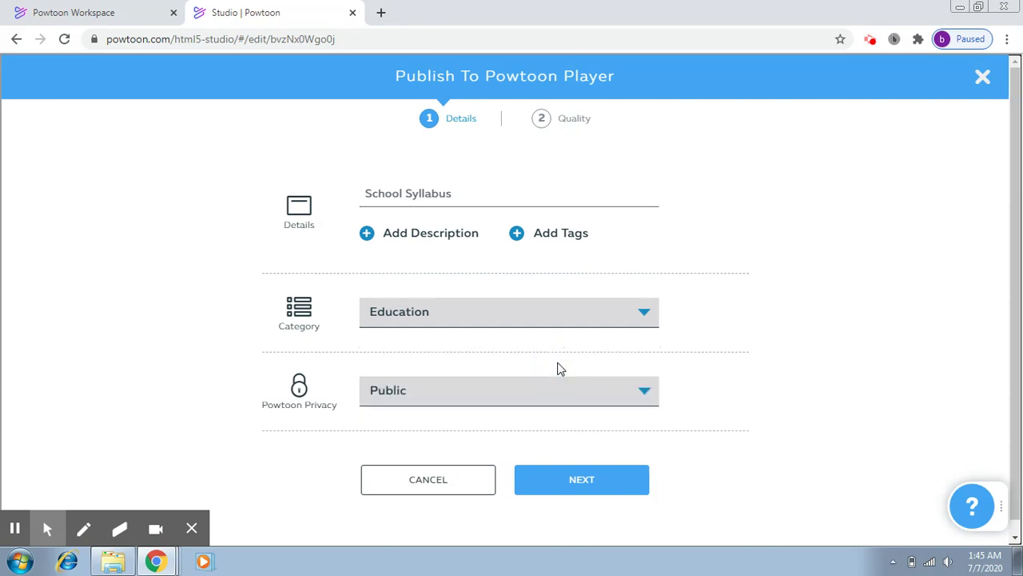
pyautogui.click(582, 483)
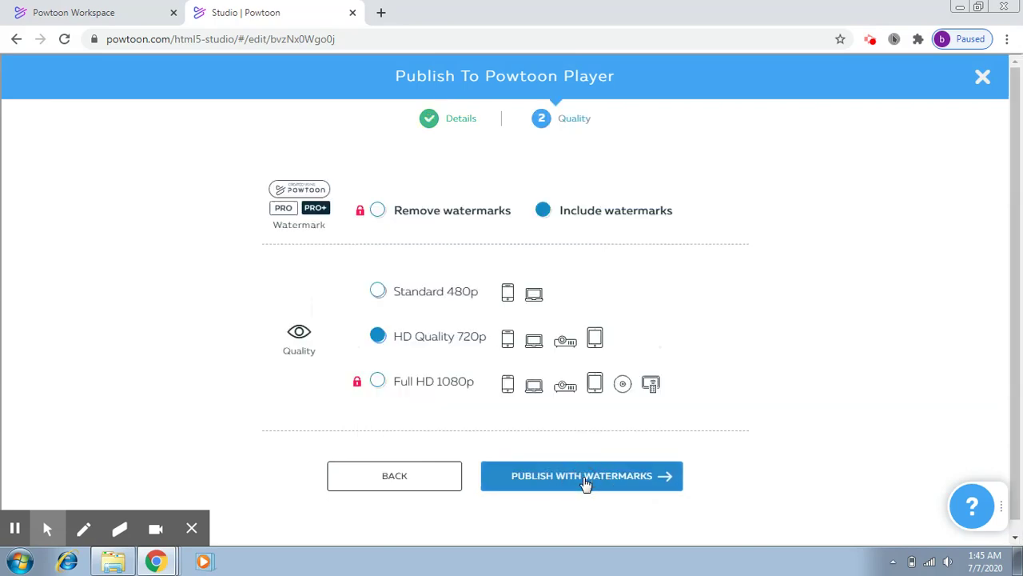
# Publish the video at HD 720p with watermarks included.
pyautogui.moveTo(364, 212)
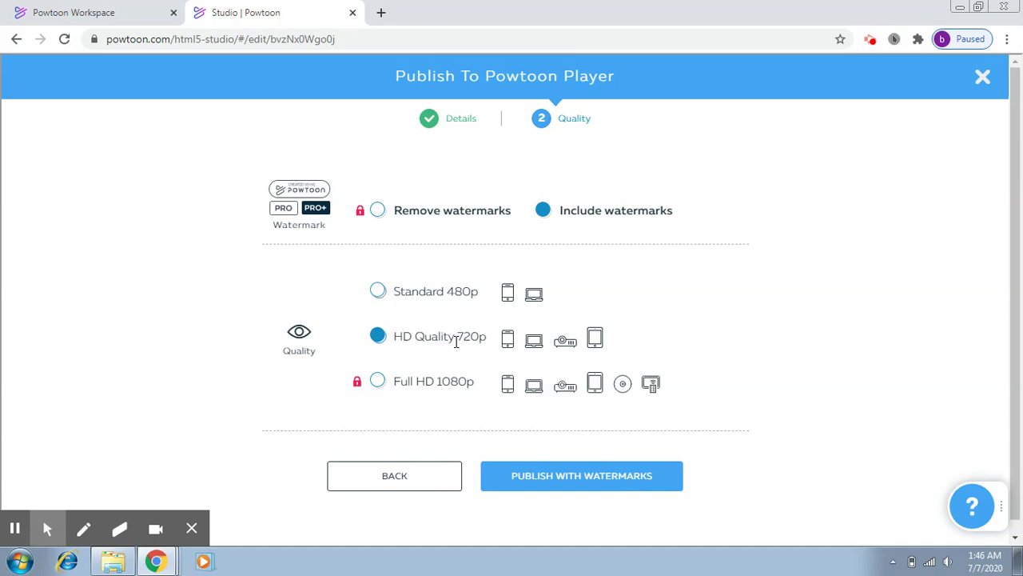
pyautogui.moveTo(366, 387)
pyautogui.click(555, 470)
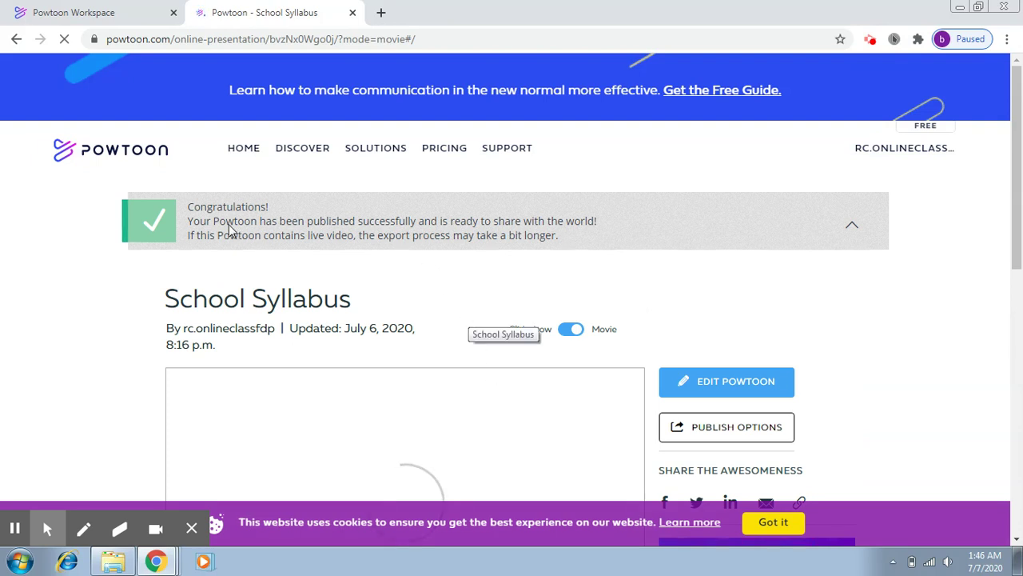
# Scroll to the player on the published page and play the School Syllabus video.
pyautogui.moveTo(221, 207); pyautogui.dragTo(358, 238)
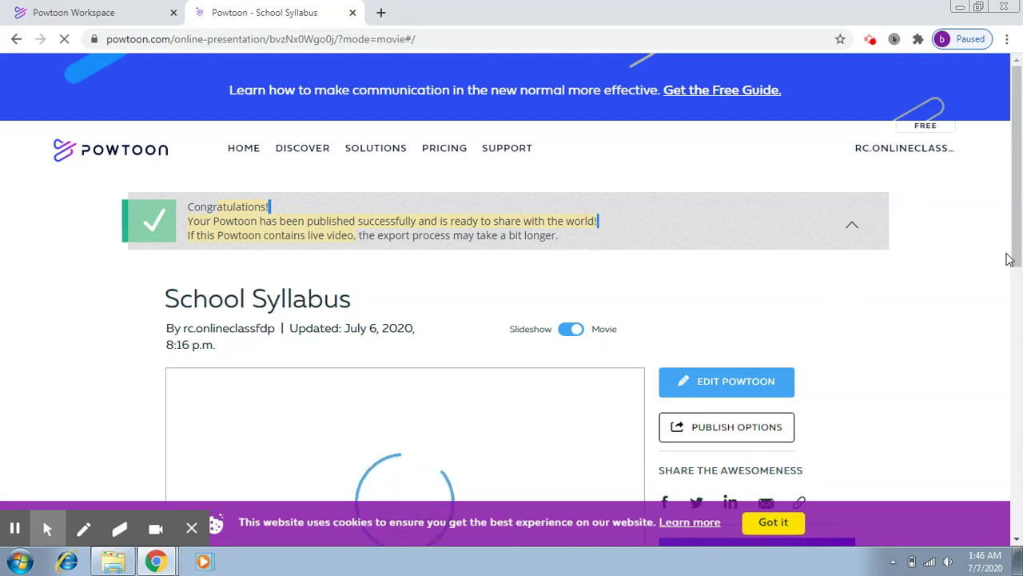
pyautogui.moveTo(1021, 258); pyautogui.dragTo(1019, 321)
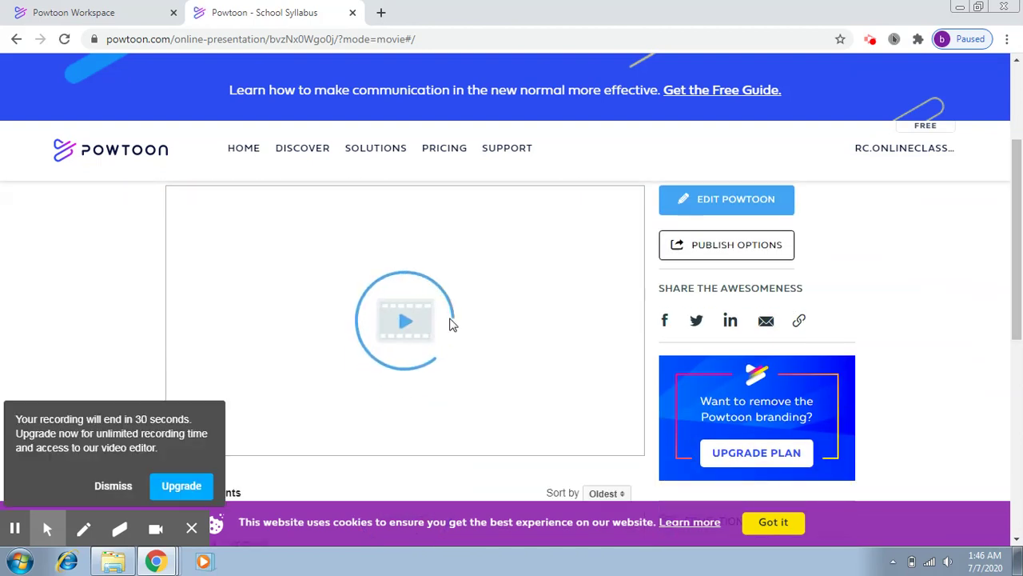
pyautogui.click(112, 491)
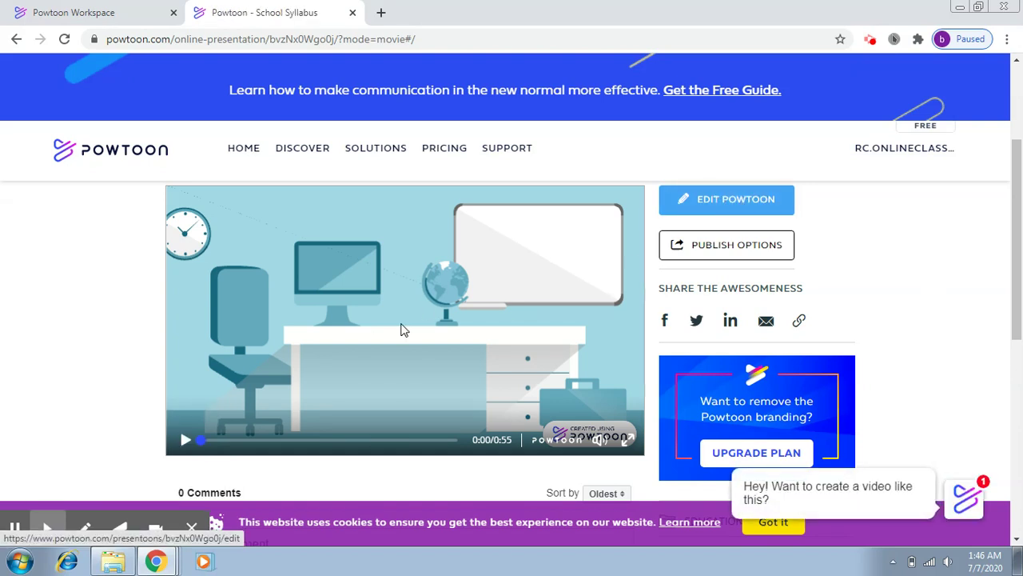
pyautogui.click(185, 441)
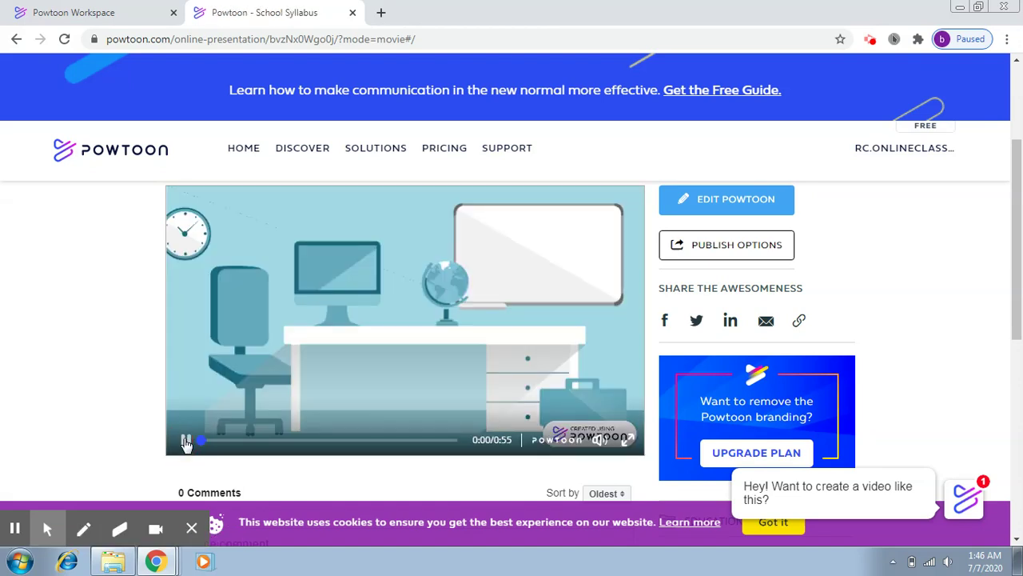